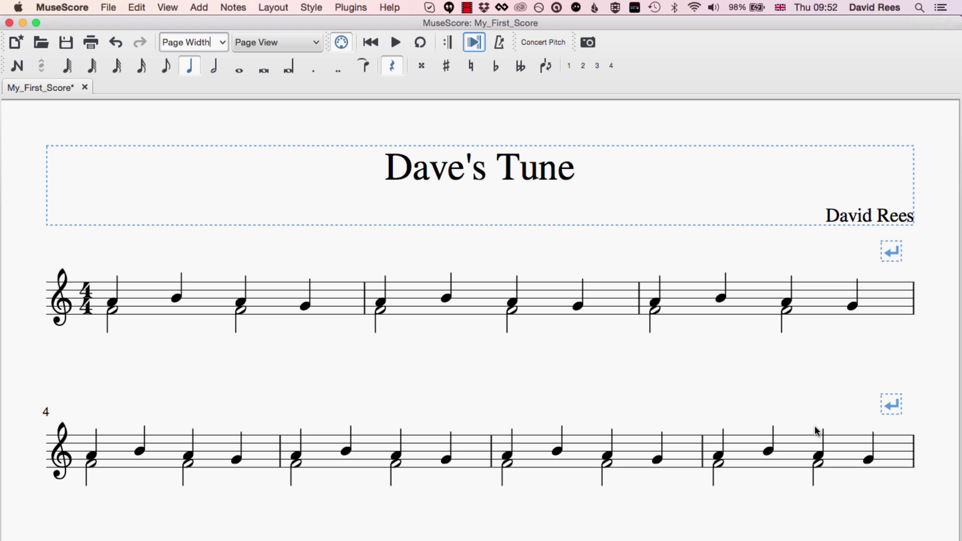
# Scroll down to the final system showing bars 20–24 and the closing barline.
pyautogui.scroll(-15, 816, 431)
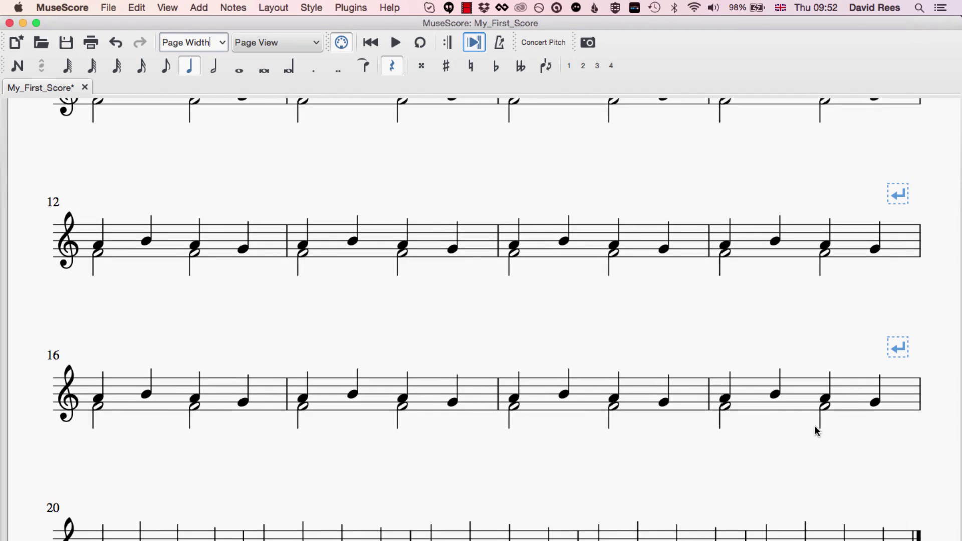
pyautogui.scroll(-5, 816, 430)
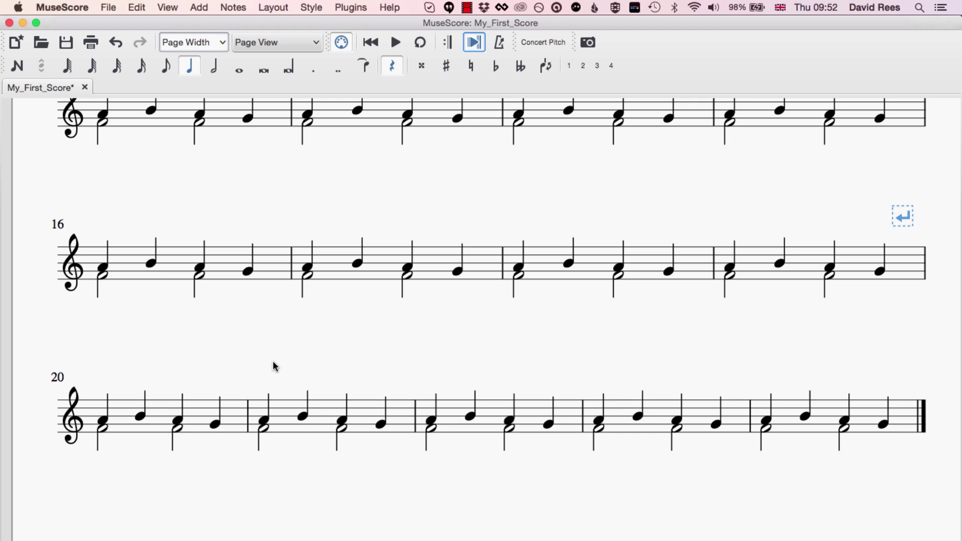
pyautogui.press('super+b')
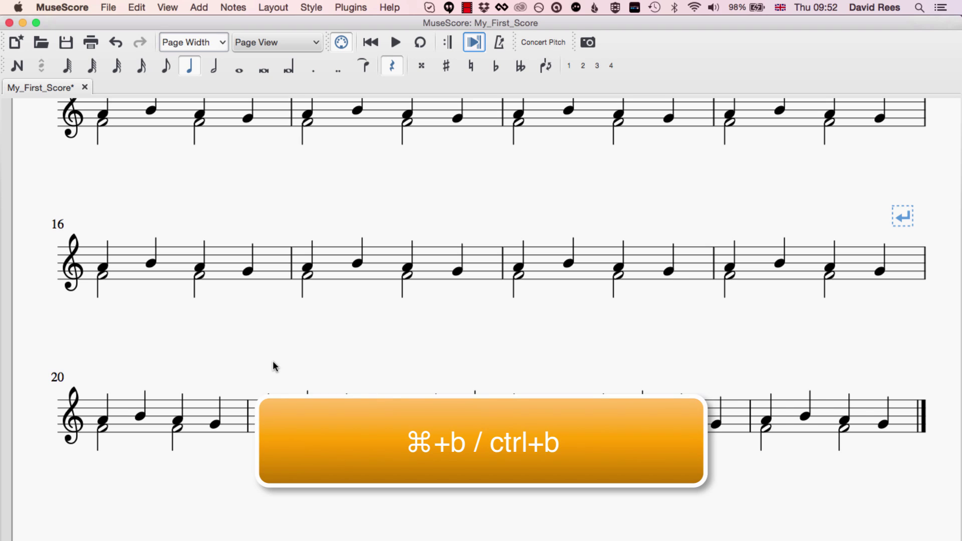
pyautogui.press('super+b')
pyautogui.press('super+b')
pyautogui.press('super+b')
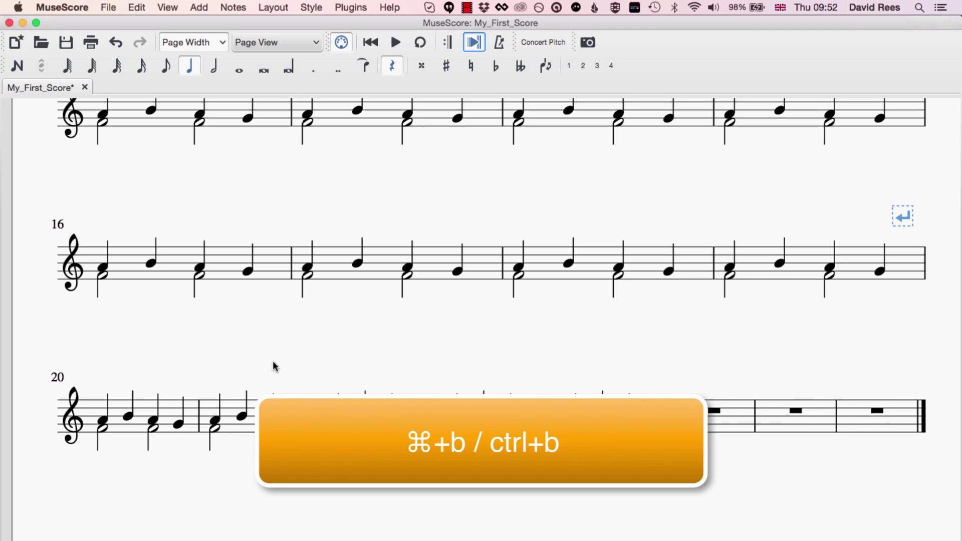
pyautogui.press('super+b')
pyautogui.press('super+b')
pyautogui.press('super+b')
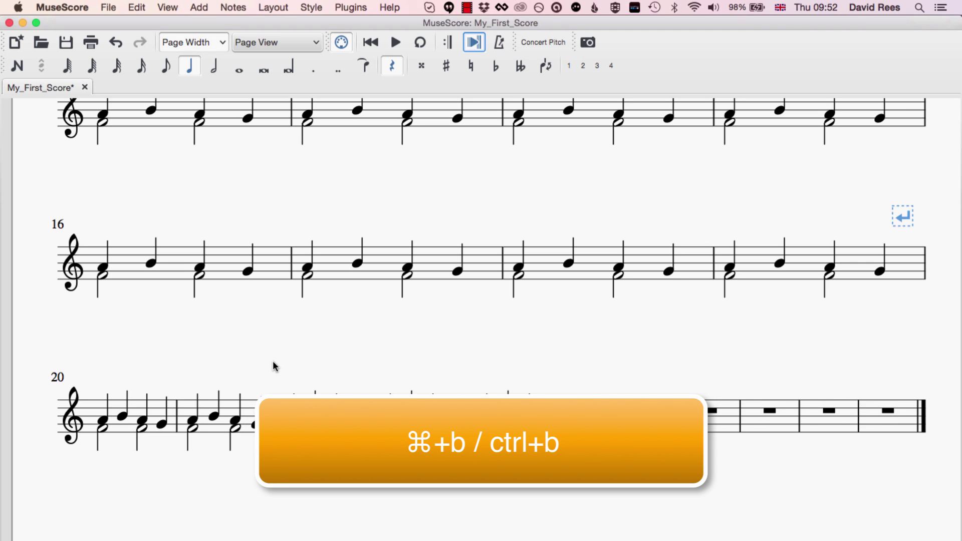
pyautogui.press('super+b')
pyautogui.press('super+b')
pyautogui.press('super+b')
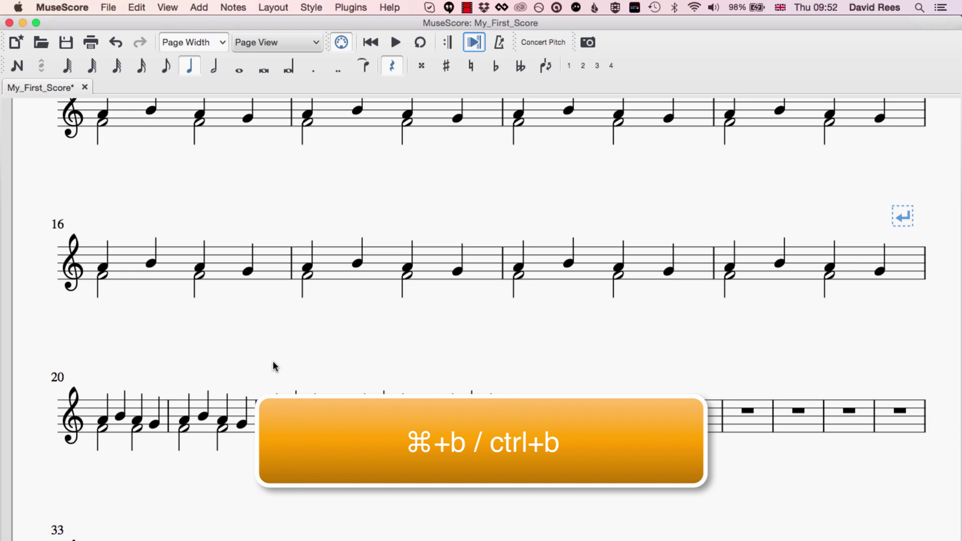
pyautogui.press('super+b')
pyautogui.press('super+b')
pyautogui.press('super+z')
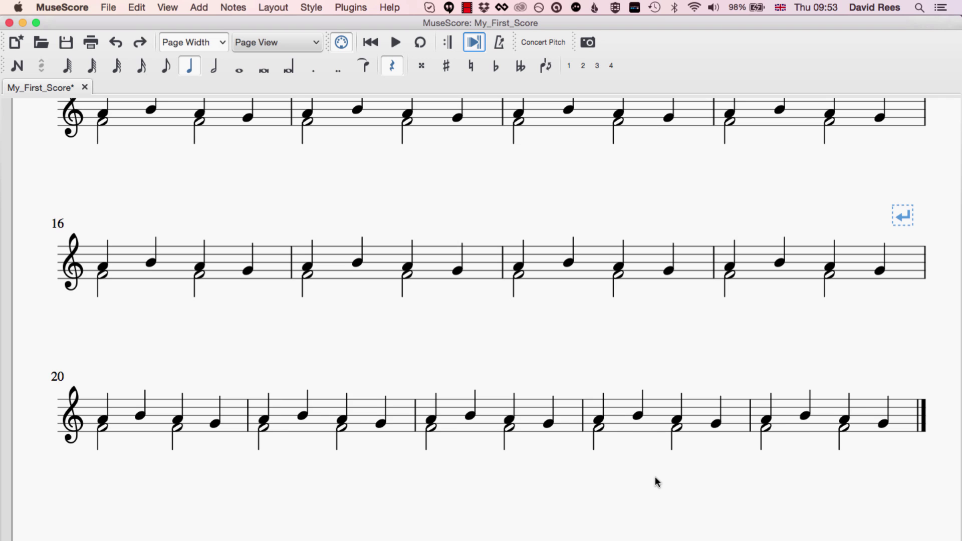
pyautogui.press('super+b')
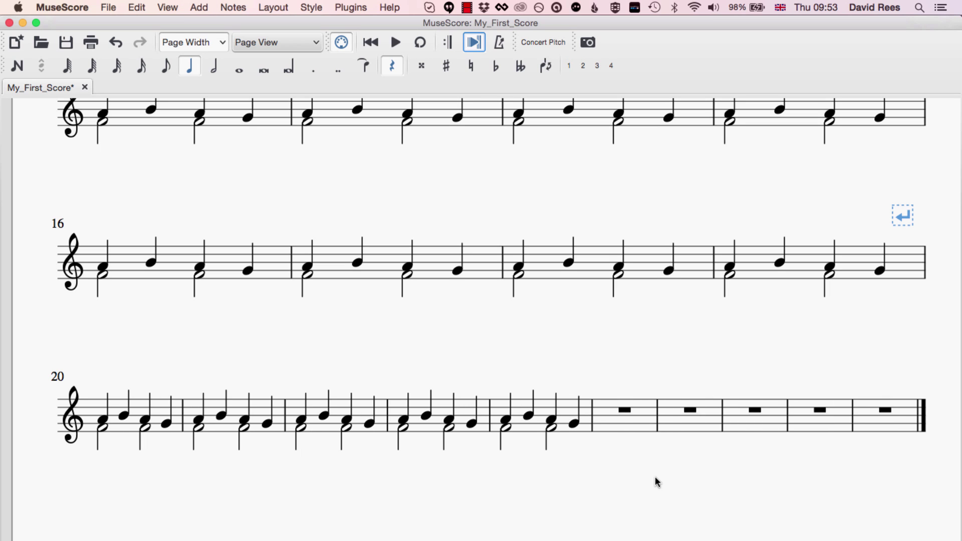
pyautogui.press('super+z')
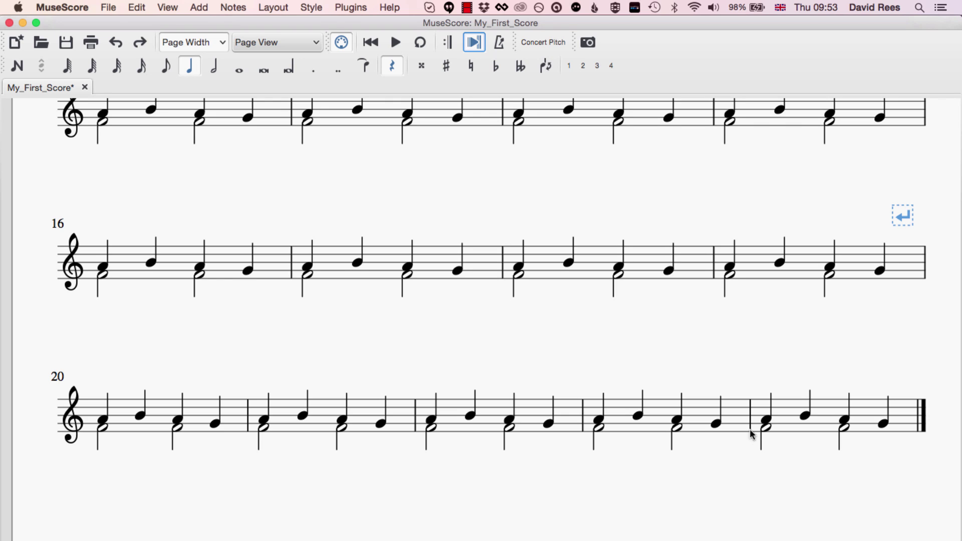
pyautogui.click(822, 435)
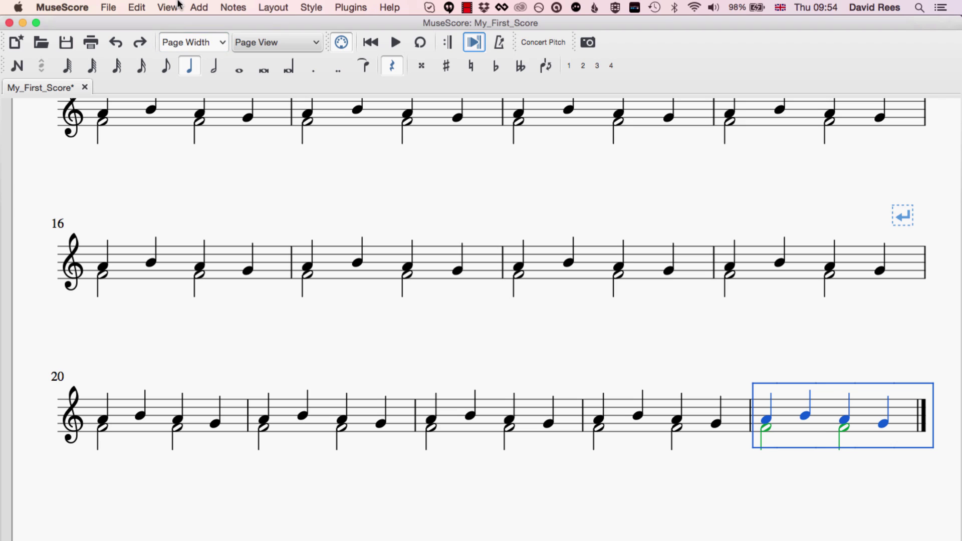
pyautogui.click(199, 7)
pyautogui.click(202, 7)
pyautogui.click(204, 7)
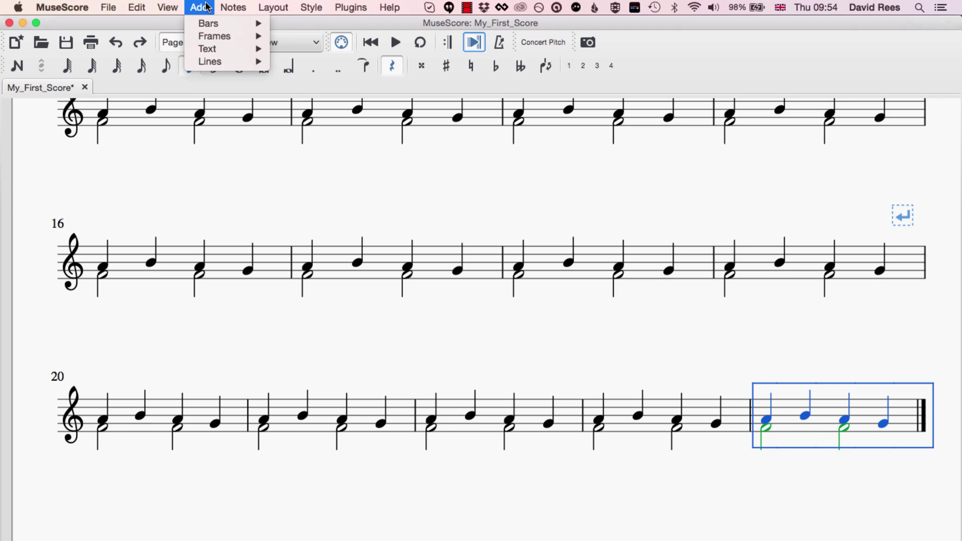
pyautogui.moveTo(206, 26)
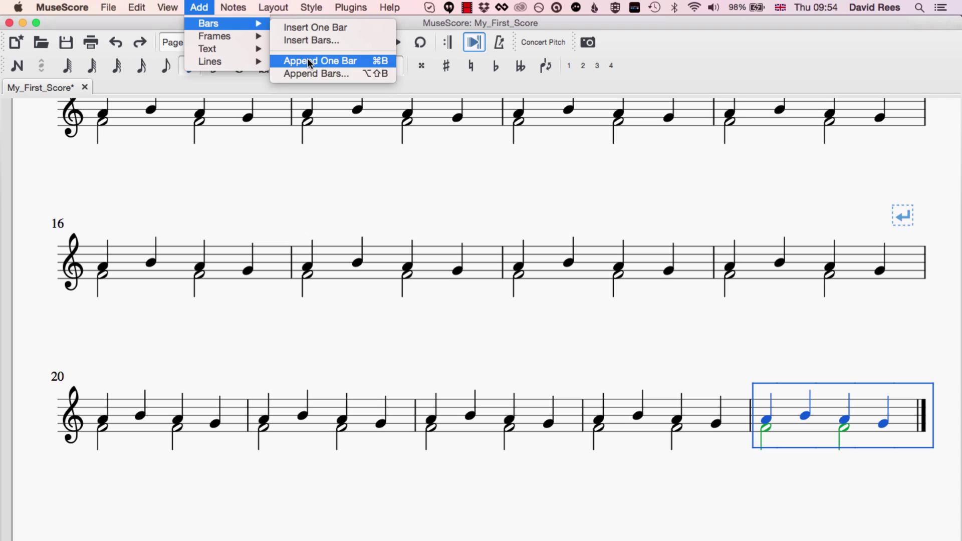
pyautogui.click(269, 150)
pyautogui.press('super+b')
pyautogui.press('super+b')
pyautogui.press('super+b')
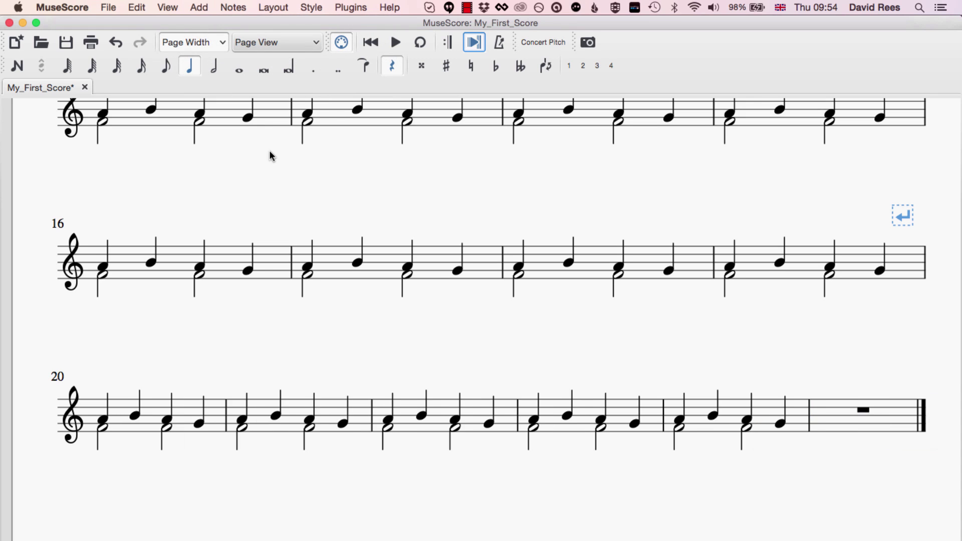
pyautogui.press('super+b')
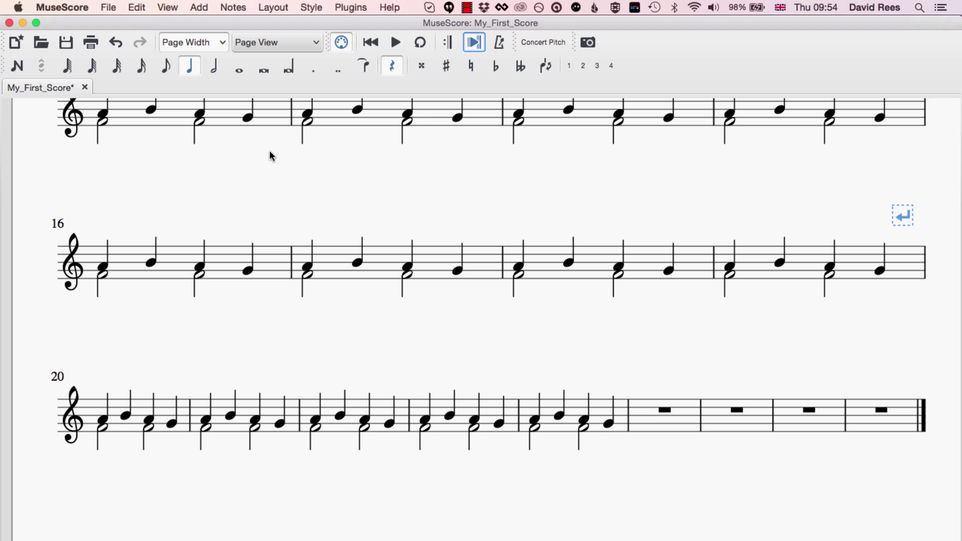
pyautogui.press('super+z')
pyautogui.press('super+z')
pyautogui.press('super+z')
pyautogui.press('super+z')
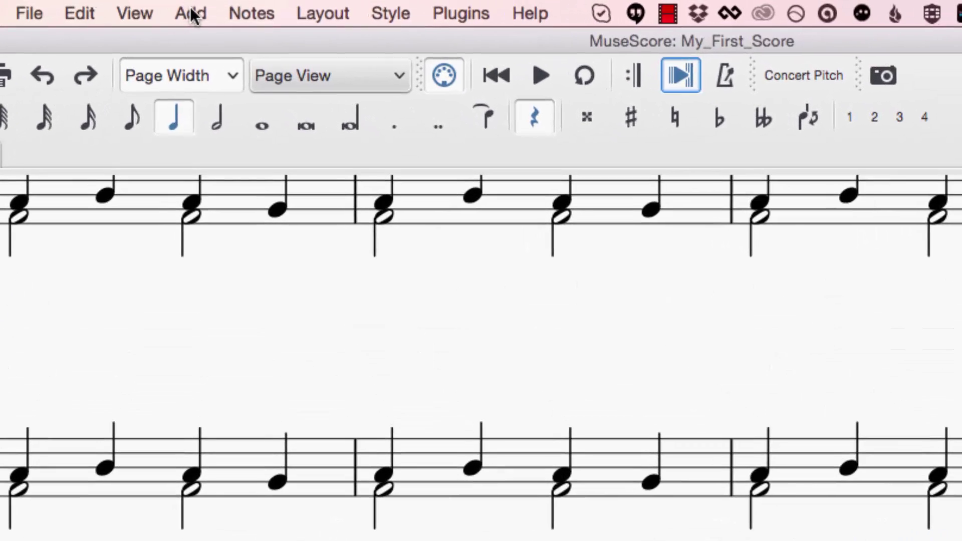
# Append 50 empty bars after bar 24, extending Dave's Tune to bar 74.
pyautogui.click(197, 10)
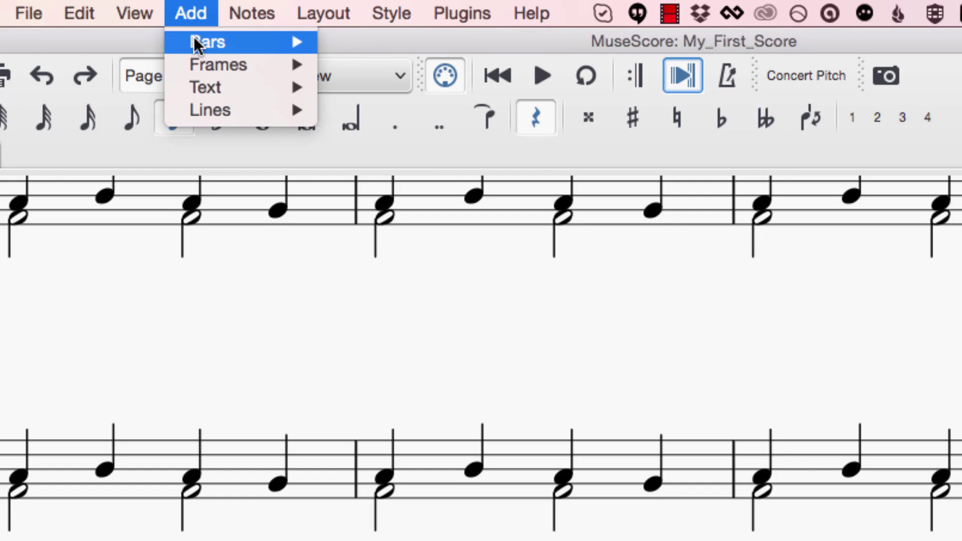
pyautogui.moveTo(199, 31)
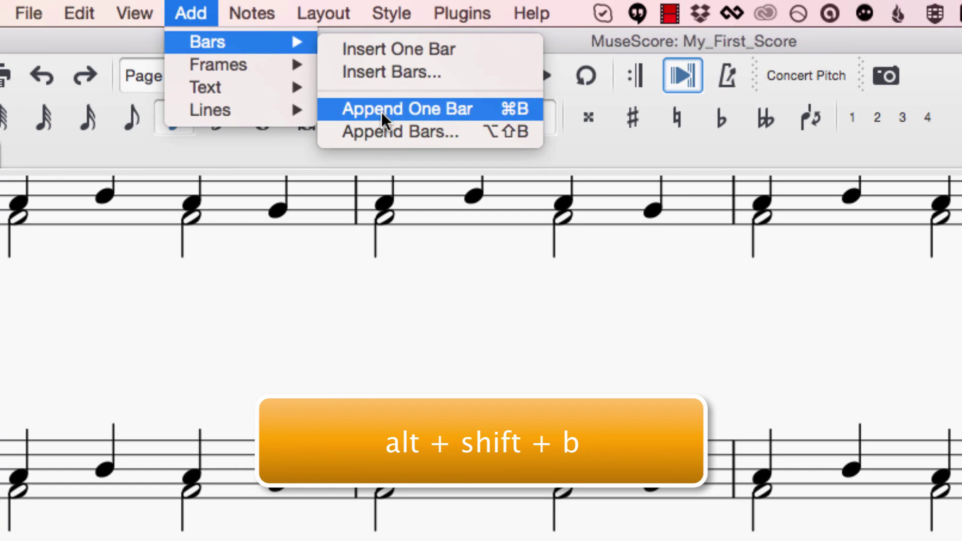
pyautogui.click(469, 141)
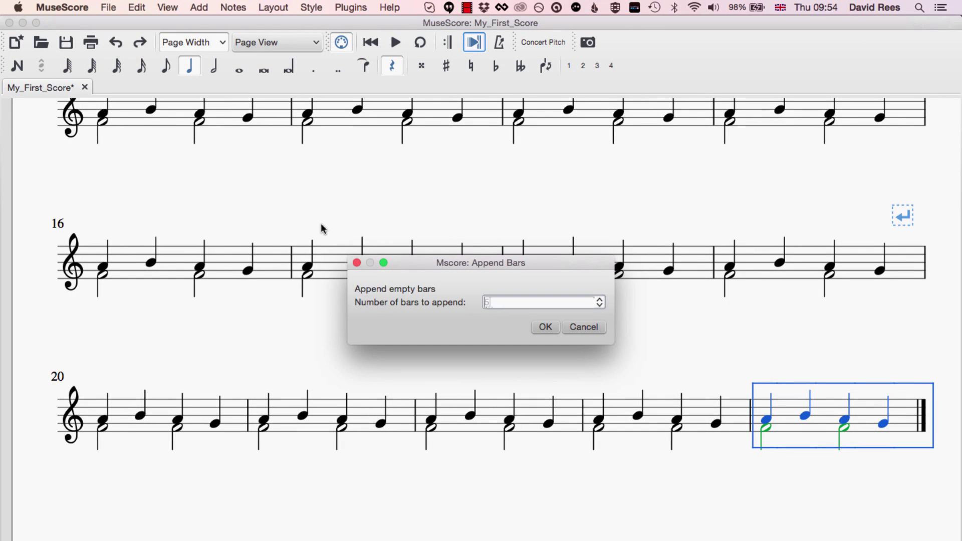
pyautogui.write('50')
pyautogui.press('Return')
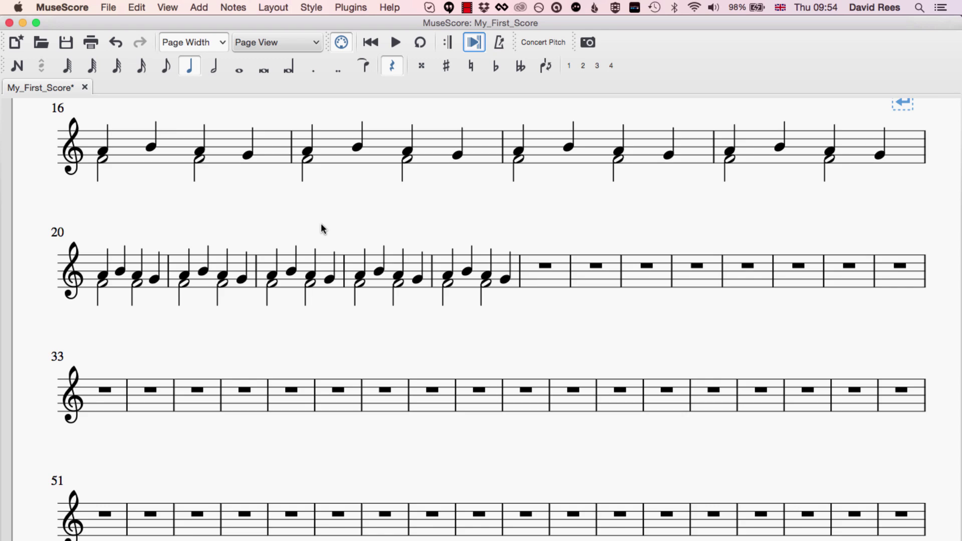
pyautogui.scroll(-5, 321, 229)
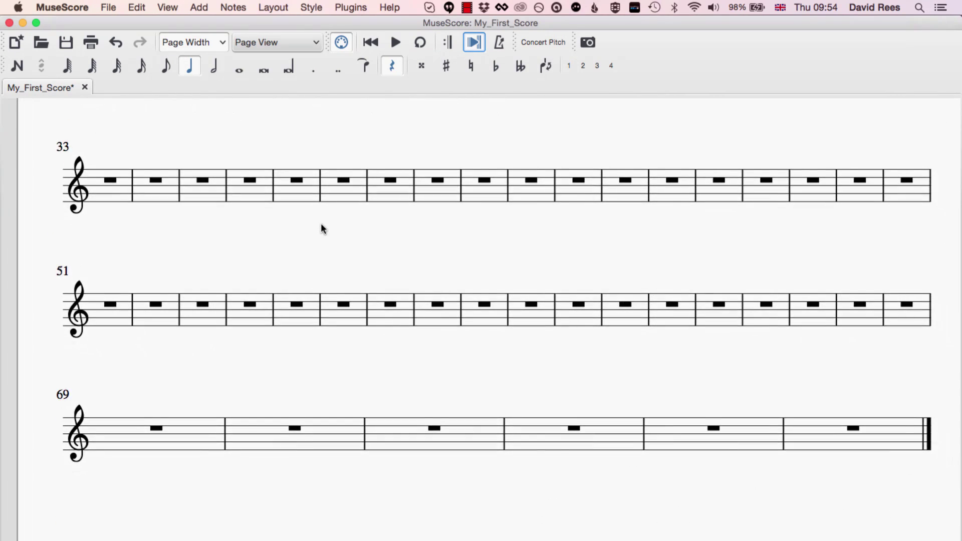
pyautogui.scroll(5, 321, 224)
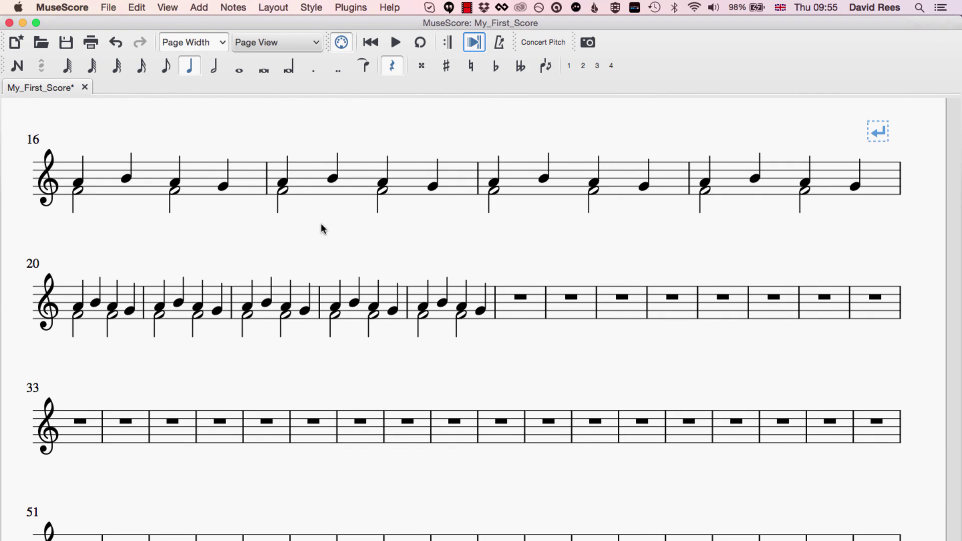
pyautogui.scroll(4, 321, 226)
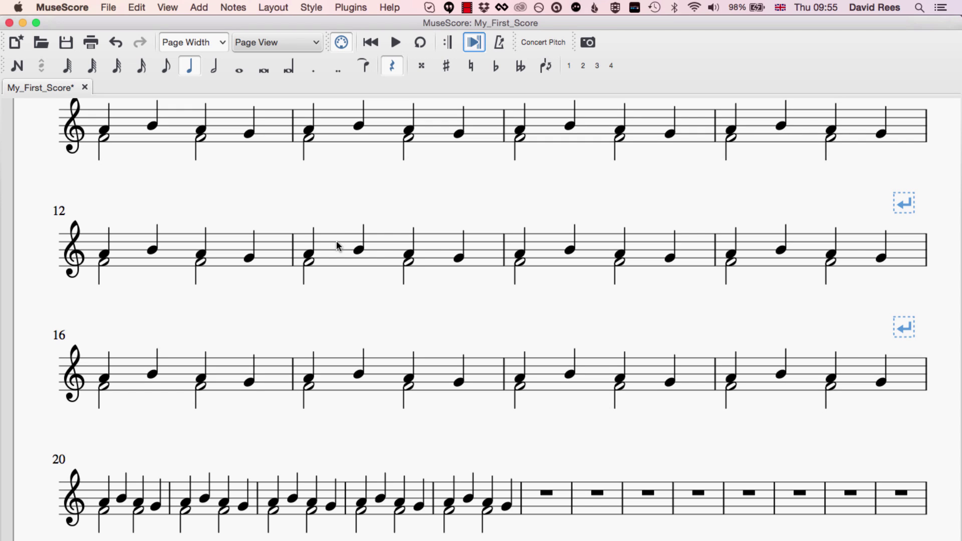
# Insert a single empty bar before bar 13.
pyautogui.click(336, 241)
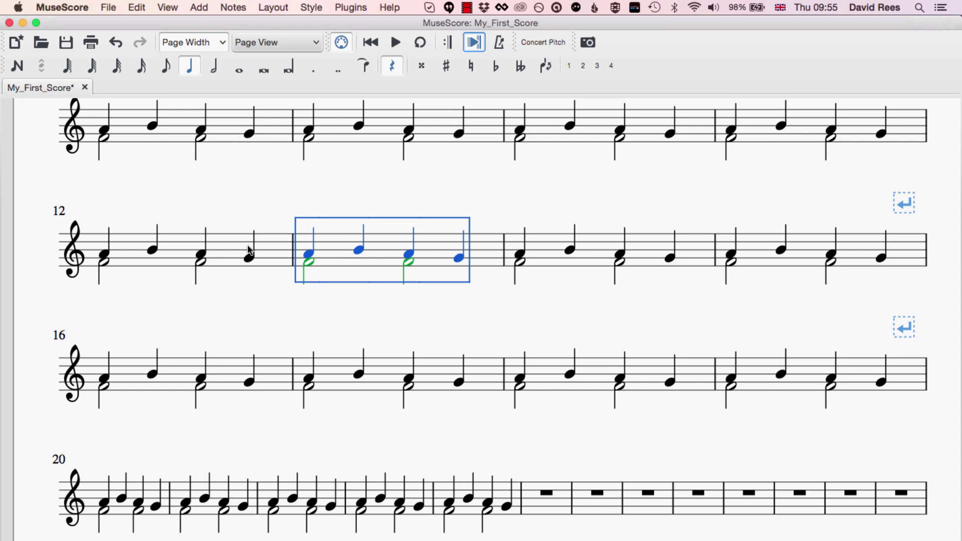
pyautogui.click(198, 8)
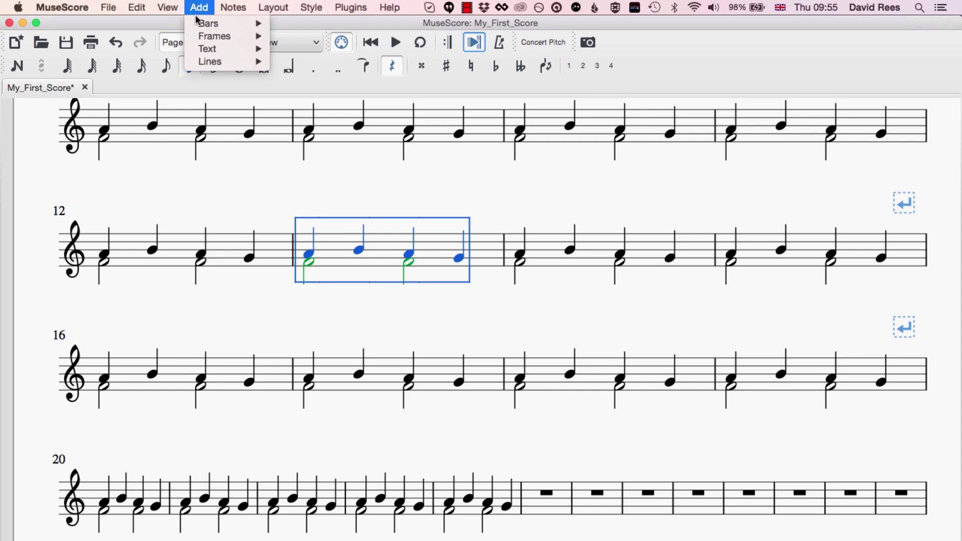
pyautogui.moveTo(199, 27)
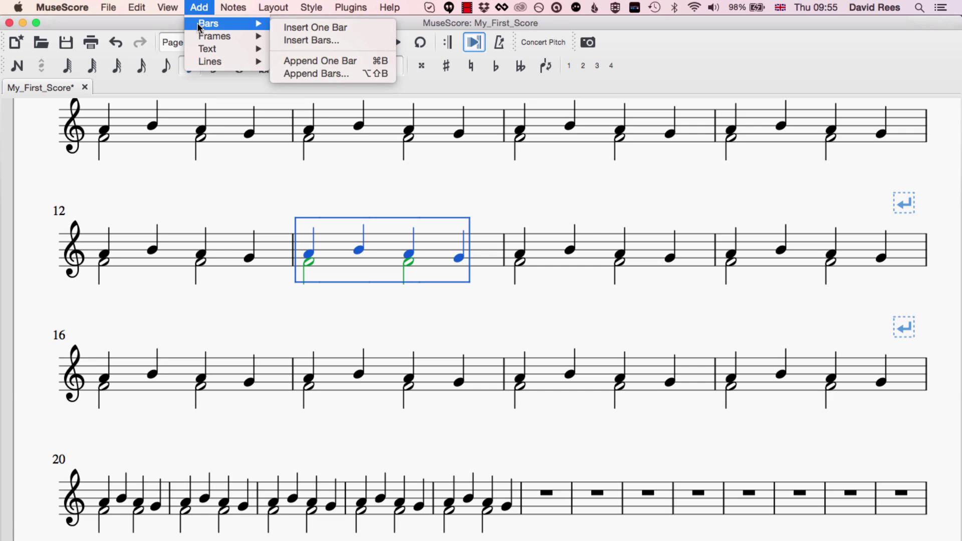
pyautogui.click(308, 27)
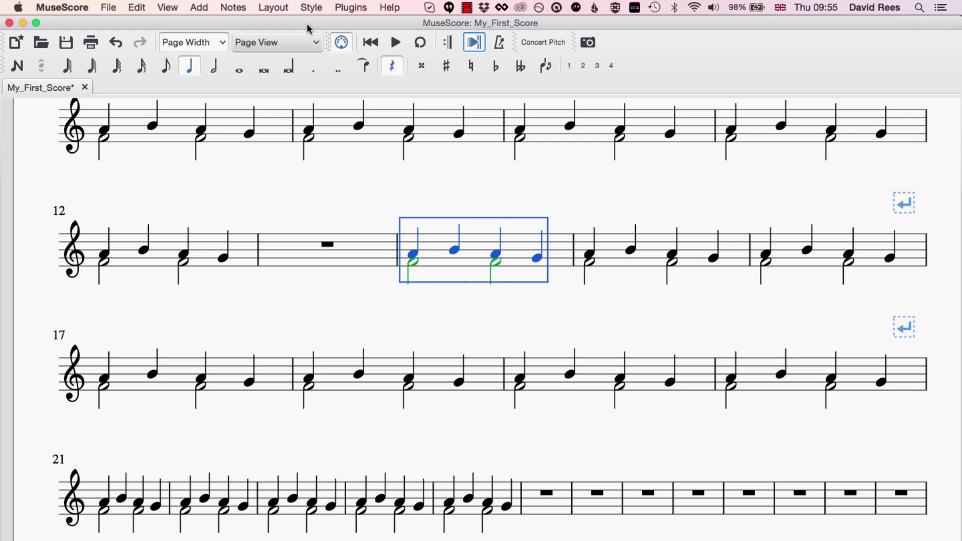
# Insert 50 more empty bars at bar 13 so the melody resumes at bar 64.
pyautogui.click(211, 7)
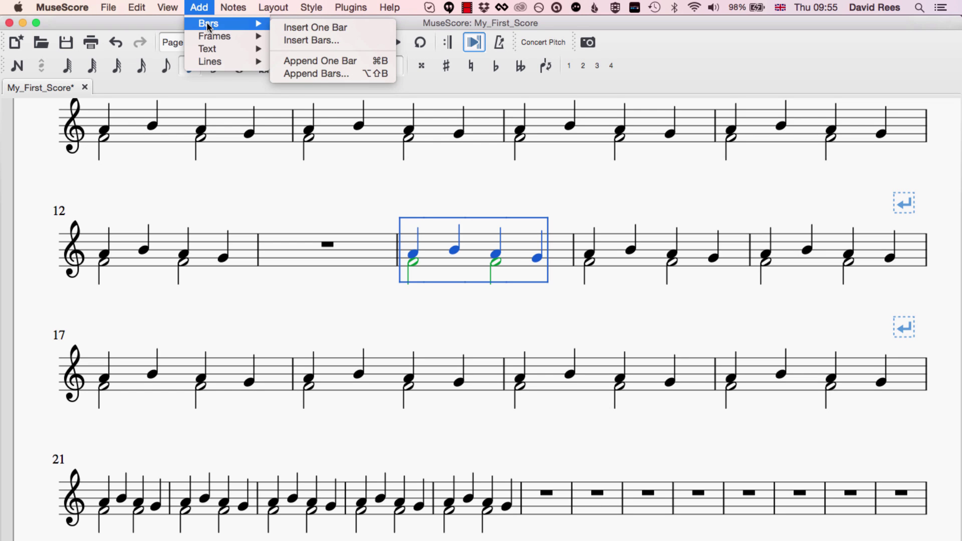
pyautogui.click(311, 40)
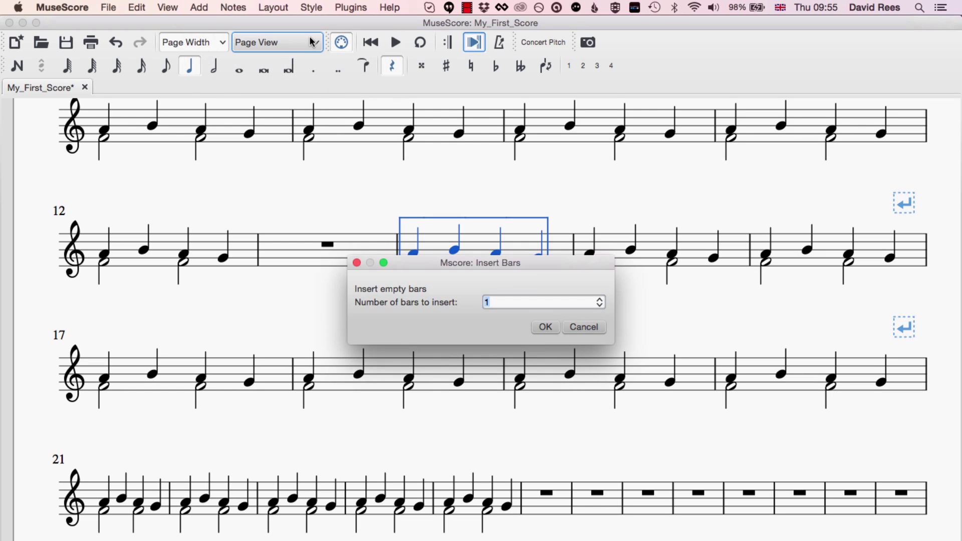
pyautogui.press('BackSpace')
pyautogui.write('50')
pyautogui.press('Return')
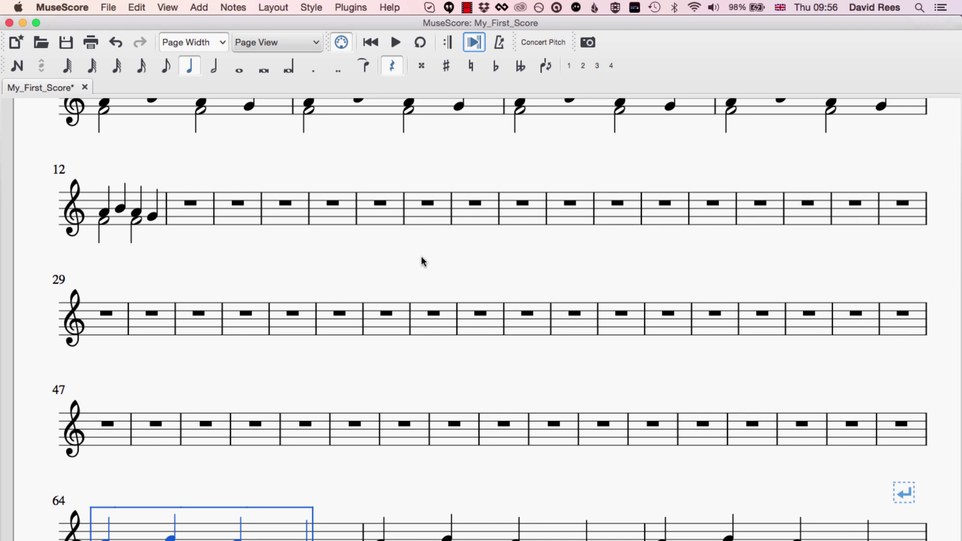
pyautogui.scroll(-5, 421, 260)
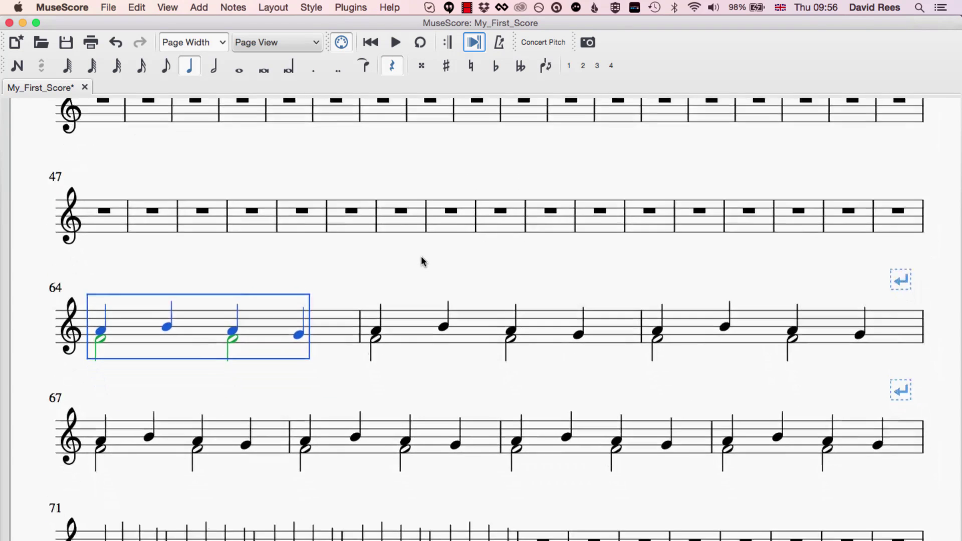
pyautogui.scroll(-3, 421, 261)
pyautogui.scroll(-2, 419, 421)
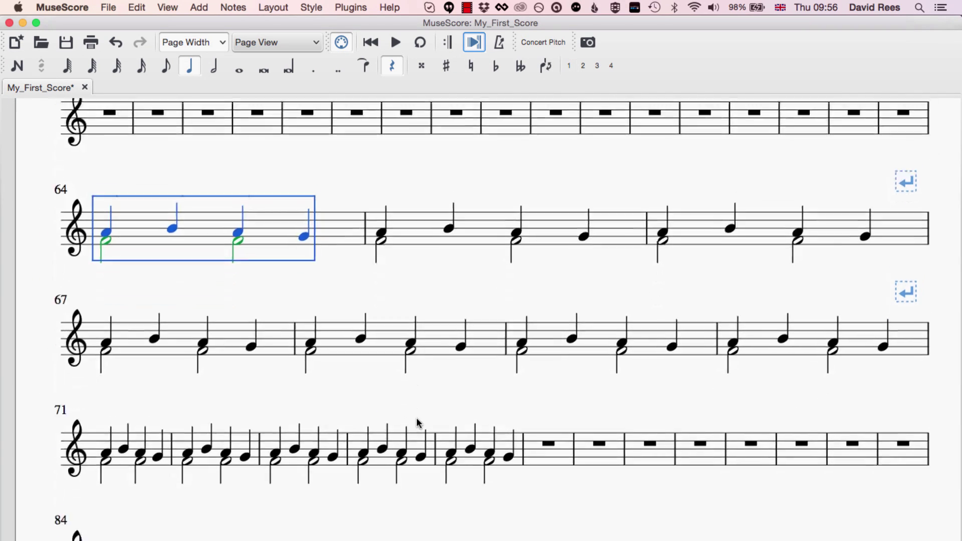
pyautogui.scroll(-3, 417, 421)
pyautogui.scroll(-5, 561, 465)
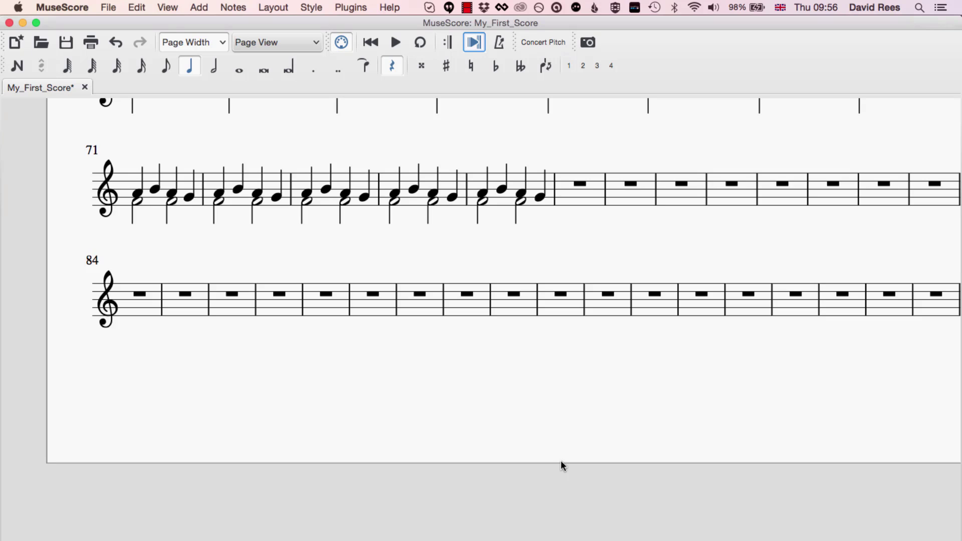
pyautogui.scroll(5, 551, 329)
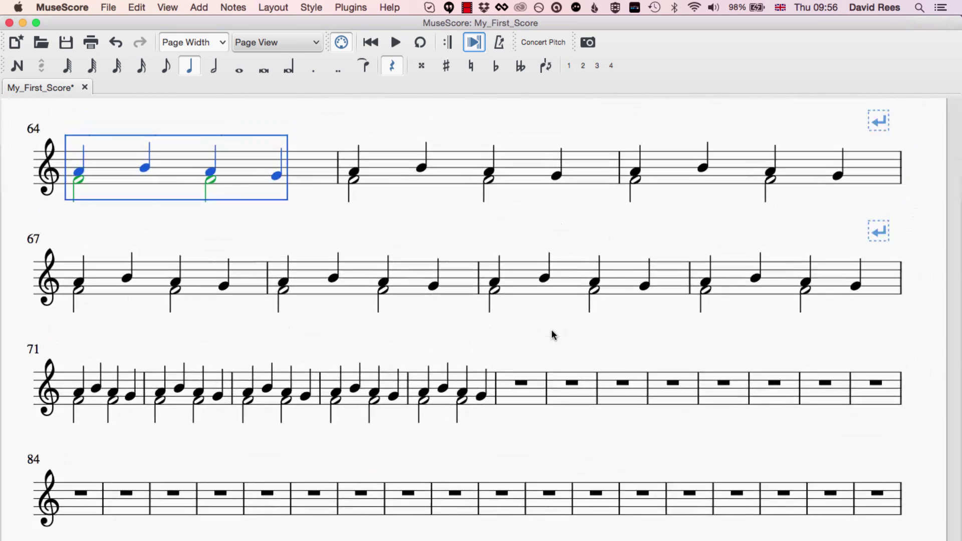
pyautogui.scroll(5, 552, 335)
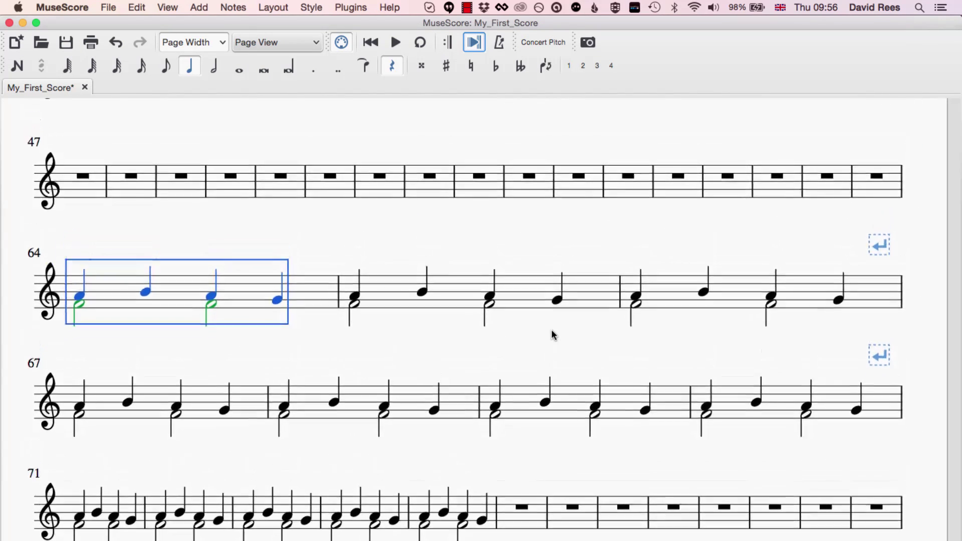